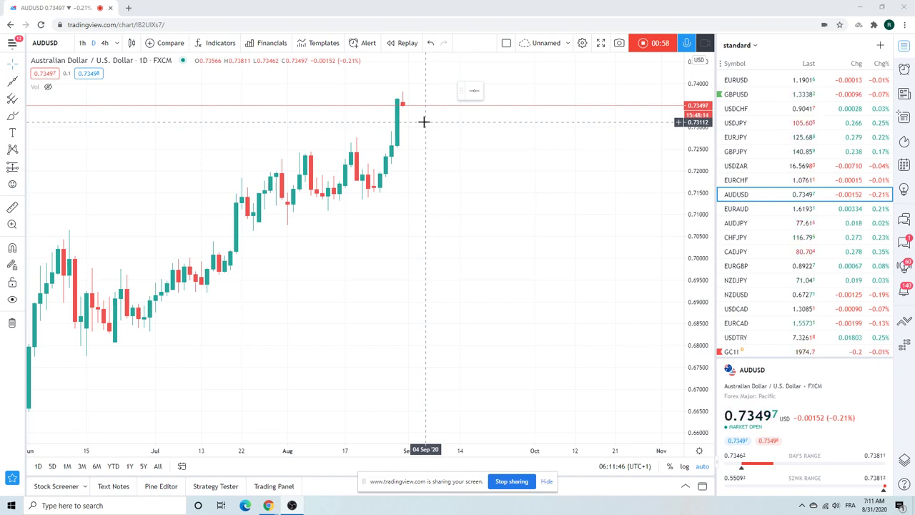
Step: Load the EURUSD daily chart from the watchlist in place of AUDUSD
{"action": "left_click", "coordinate": [731, 80]}
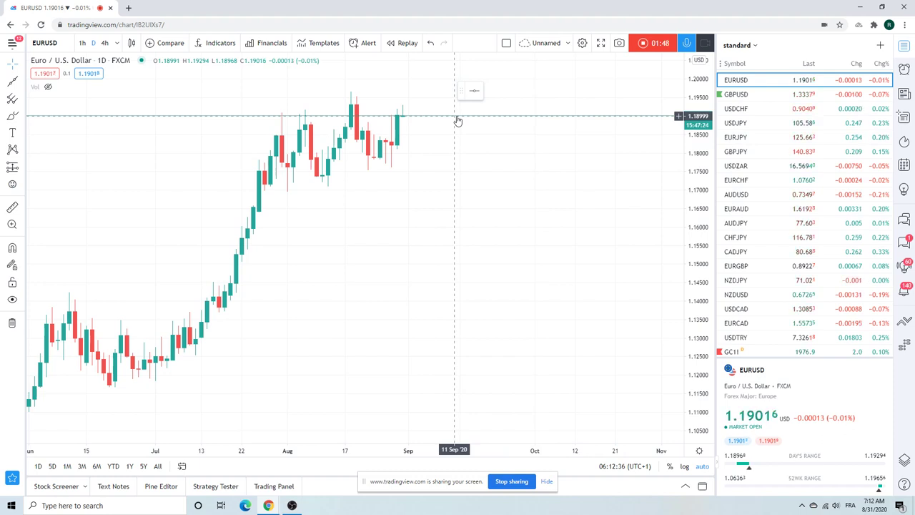
Step: Switch the chart to USDZAR and scroll further down the watchlist
{"action": "left_click", "coordinate": [750, 168]}
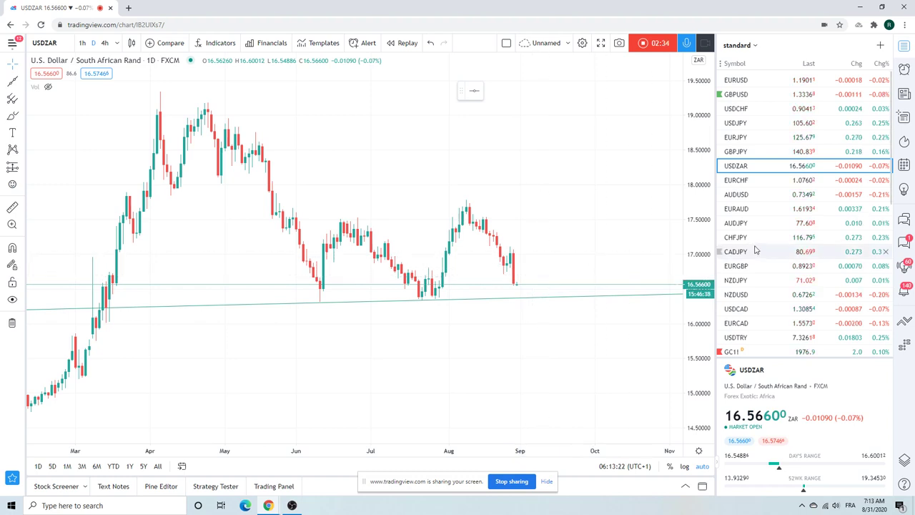
{"action": "scroll", "coordinate": [775, 249], "scroll_direction": "down", "scroll_amount": 2}
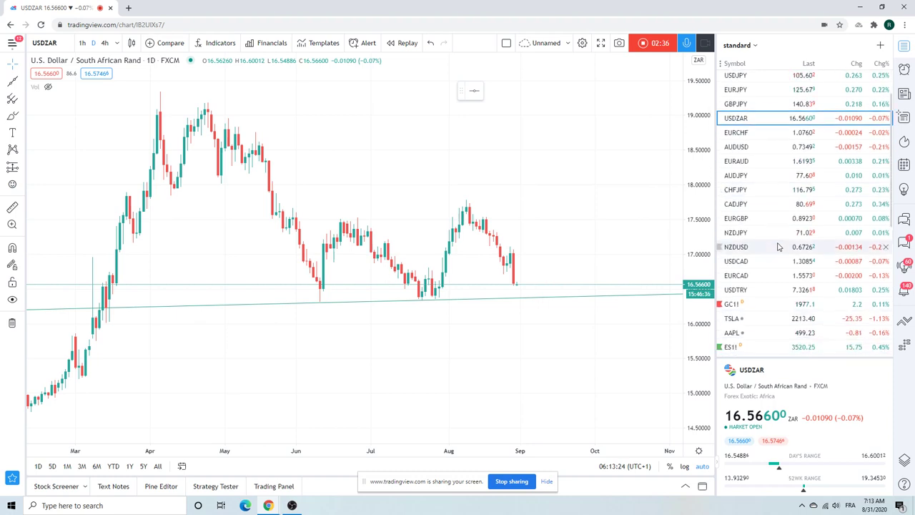
Step: Load the S&P 500 E-mini futures (ES1!) daily chart and zoom in on recent months
{"action": "left_click", "coordinate": [727, 346]}
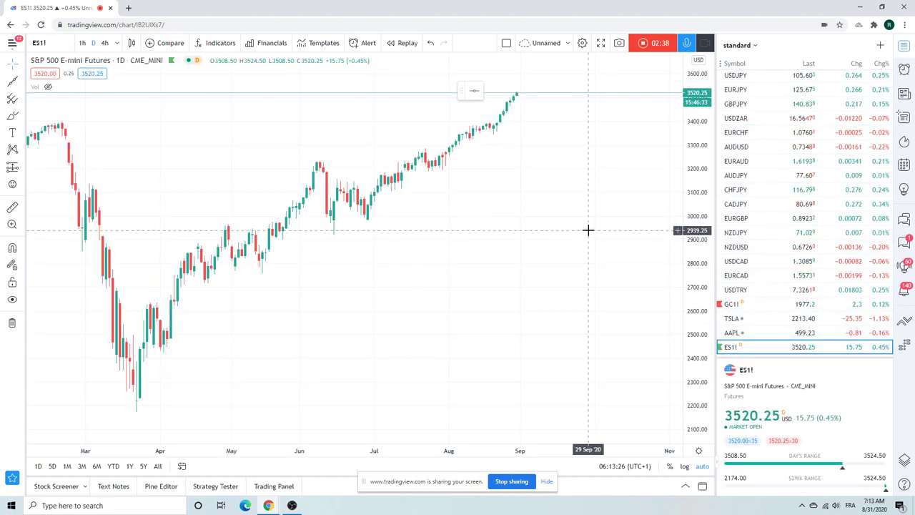
{"action": "scroll", "coordinate": [588, 230], "scroll_direction": "up", "scroll_amount": 3}
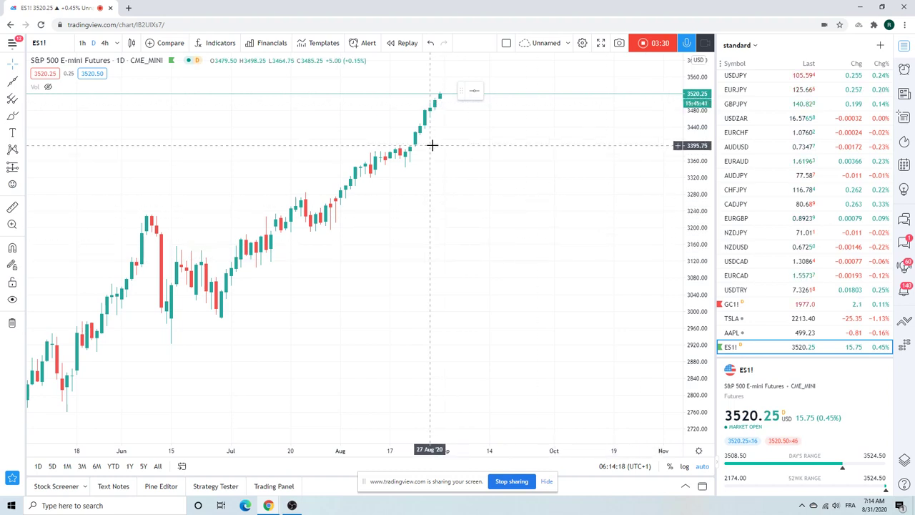
Step: Load the Apple (AAPL) daily chart, climbing to about 499.23
{"action": "left_click", "coordinate": [745, 333]}
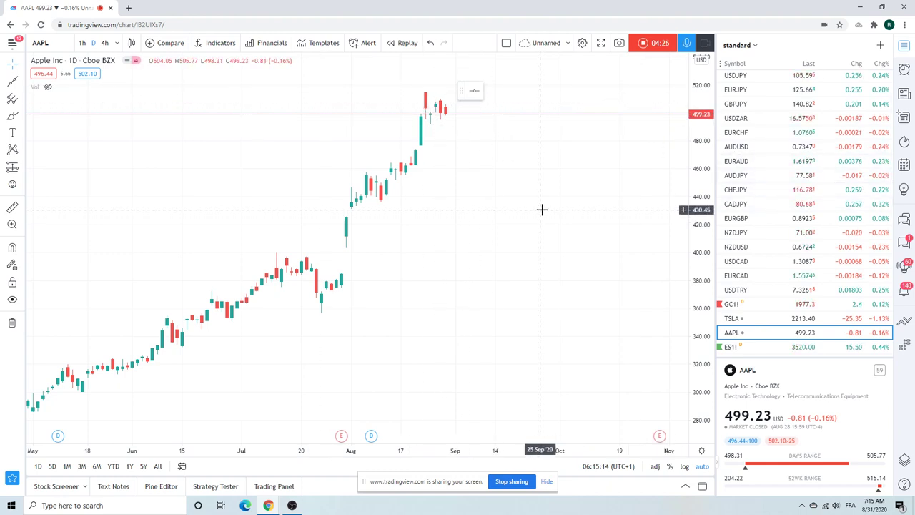
Step: Switch the chart to USDCAD from the watchlist
{"action": "left_click", "coordinate": [744, 261]}
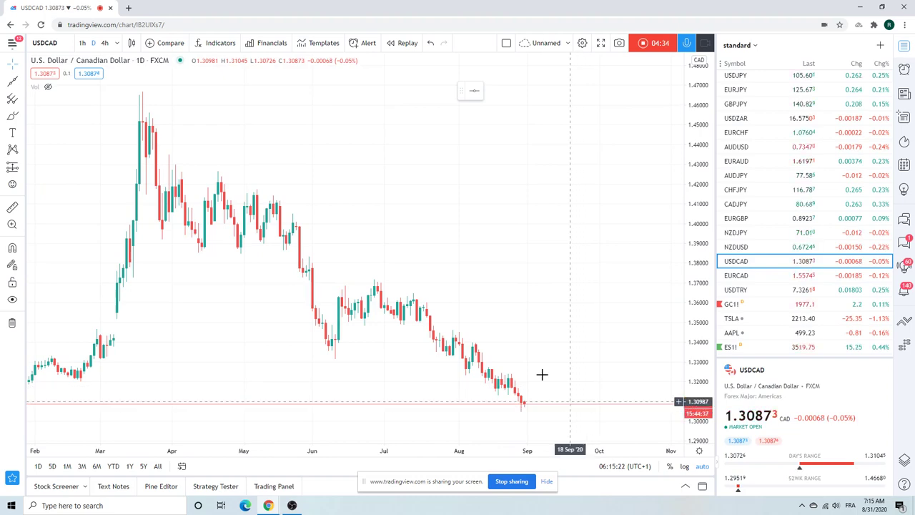
{"action": "left_click", "coordinate": [82, 43]}
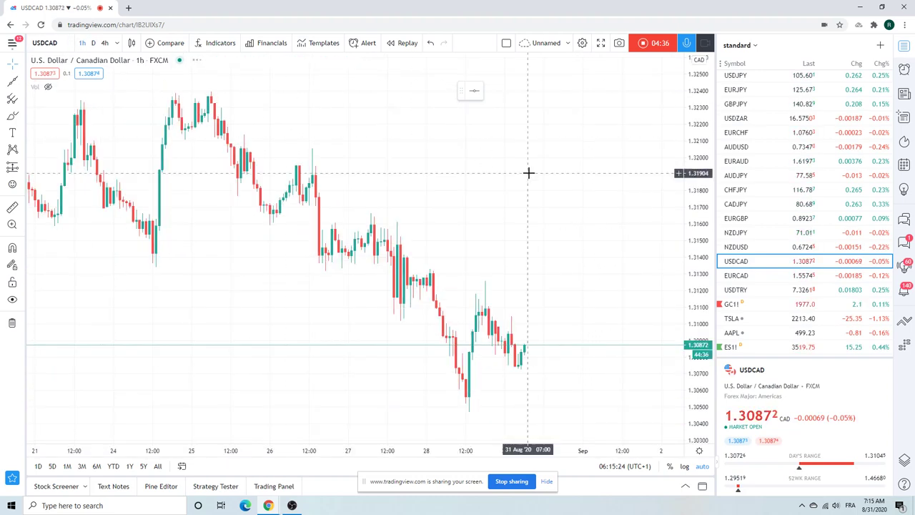
{"action": "scroll", "coordinate": [529, 179], "scroll_direction": "down", "scroll_amount": 4}
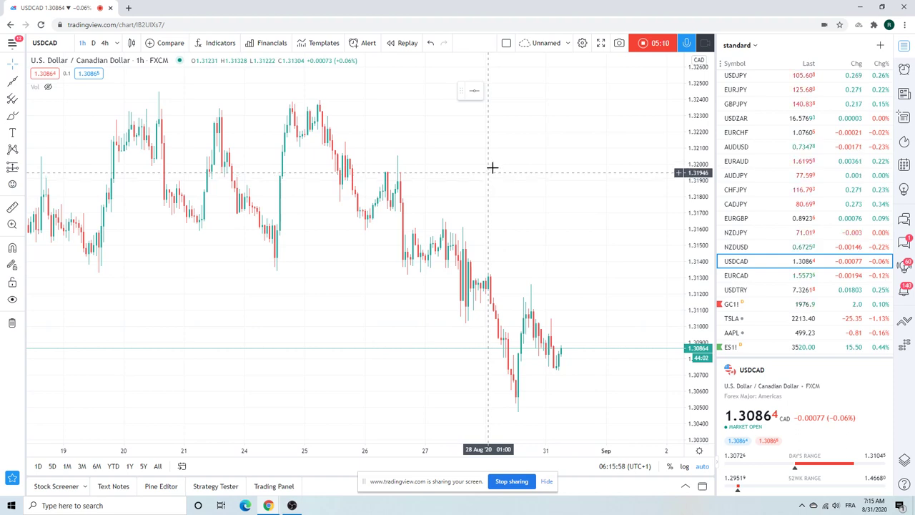
{"action": "scroll", "coordinate": [492, 167], "scroll_direction": "down", "scroll_amount": 2}
Step: Return USDCAD to the D interval and zoom the chart out and back in
{"action": "left_click", "coordinate": [93, 43]}
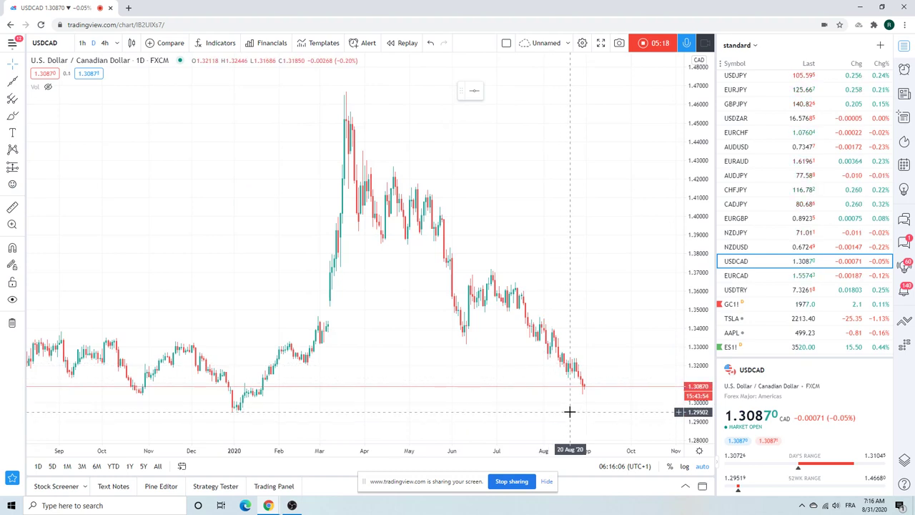
{"action": "scroll", "coordinate": [570, 411], "scroll_direction": "down", "scroll_amount": 3}
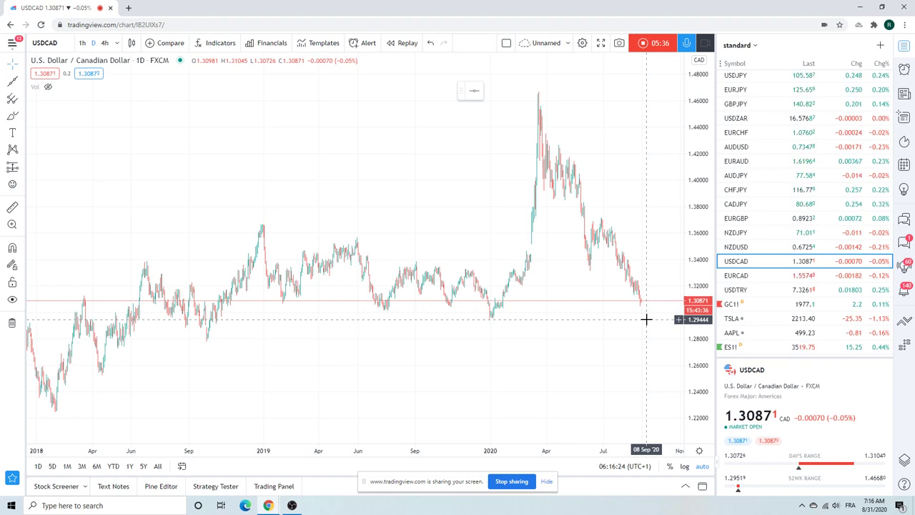
{"action": "scroll", "coordinate": [618, 178], "scroll_direction": "up", "scroll_amount": 2}
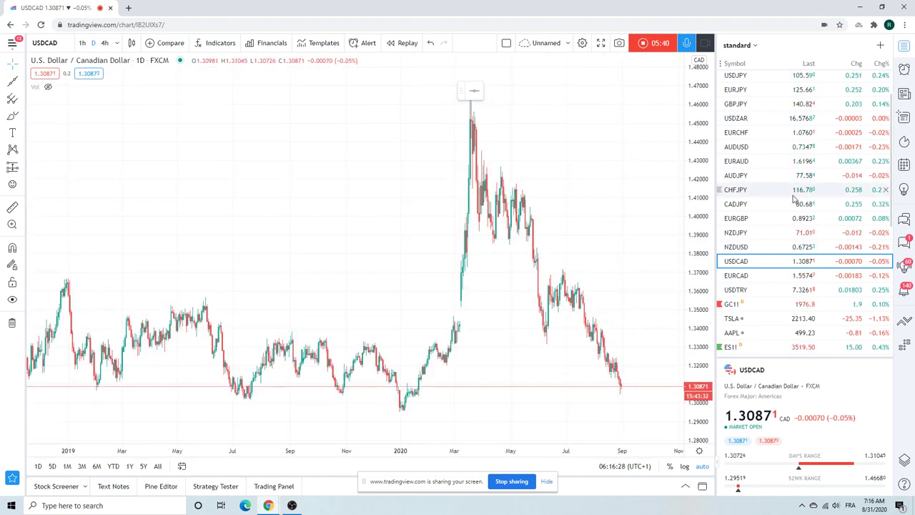
{"action": "scroll", "coordinate": [790, 194], "scroll_direction": "down", "scroll_amount": 3}
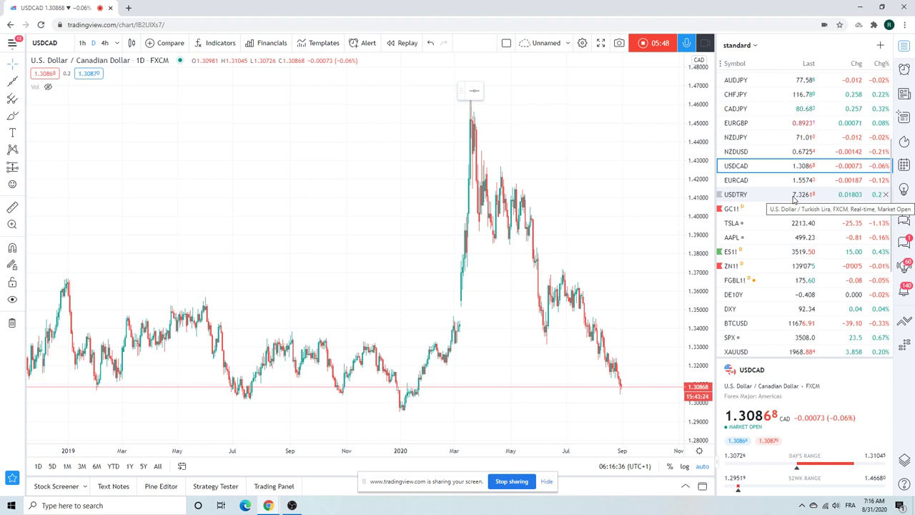
{"action": "scroll", "coordinate": [792, 199], "scroll_direction": "up", "scroll_amount": 3}
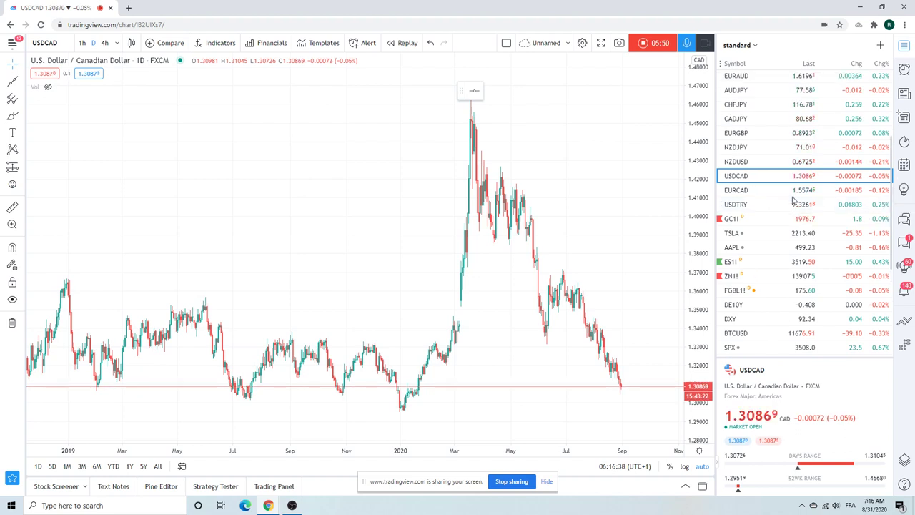
{"action": "scroll", "coordinate": [792, 198], "scroll_direction": "up", "scroll_amount": 1}
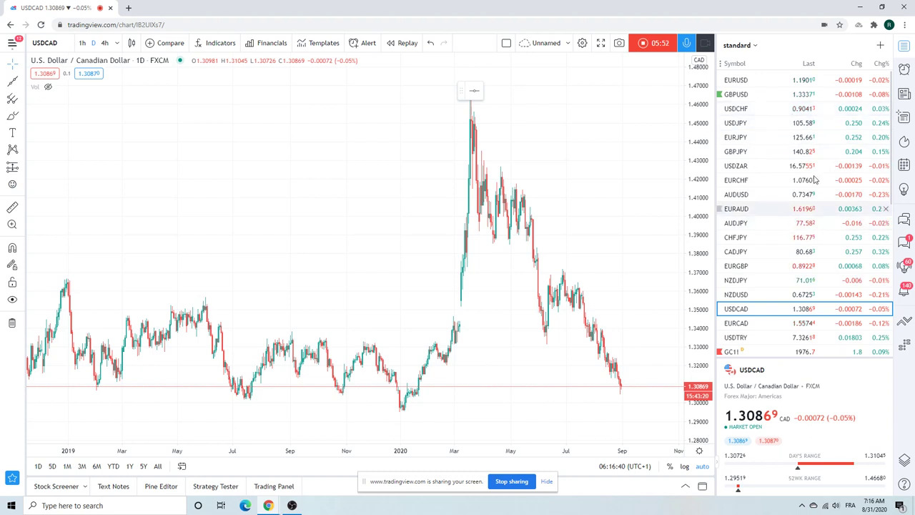
{"action": "scroll", "coordinate": [804, 183], "scroll_direction": "down", "scroll_amount": 4}
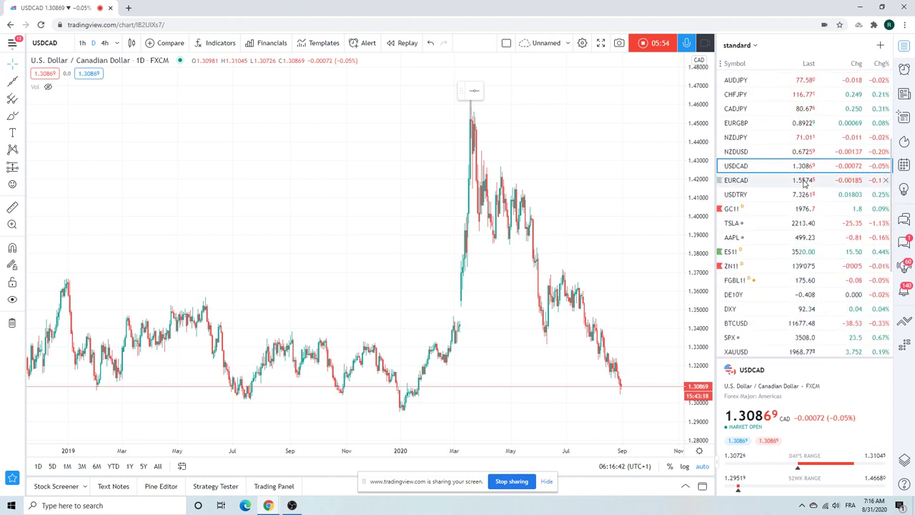
{"action": "scroll", "coordinate": [804, 183], "scroll_direction": "up", "scroll_amount": 4}
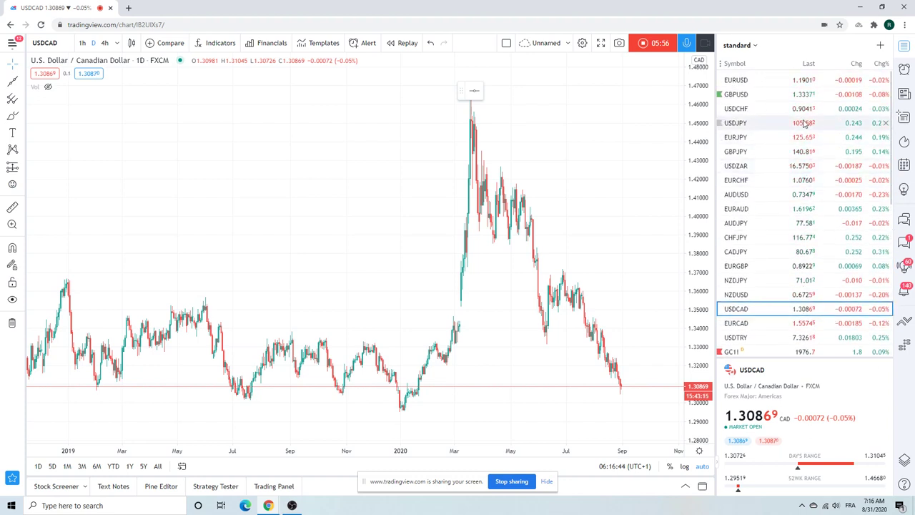
{"action": "scroll", "coordinate": [804, 125], "scroll_direction": "down", "scroll_amount": 1}
{"action": "scroll", "coordinate": [804, 125], "scroll_direction": "down", "scroll_amount": 2}
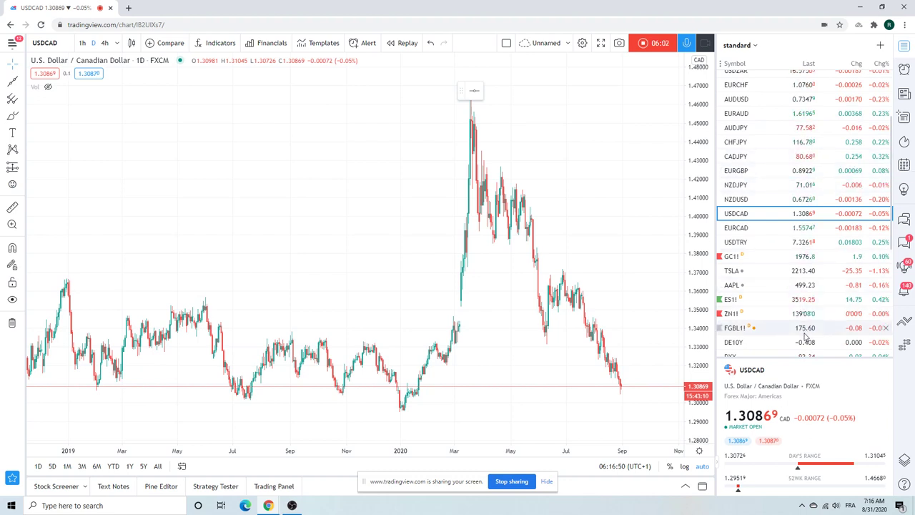
Step: Check the Euro Bund futures chart, then load the German 10-year yield (DE10Y) chart
{"action": "left_click", "coordinate": [799, 328]}
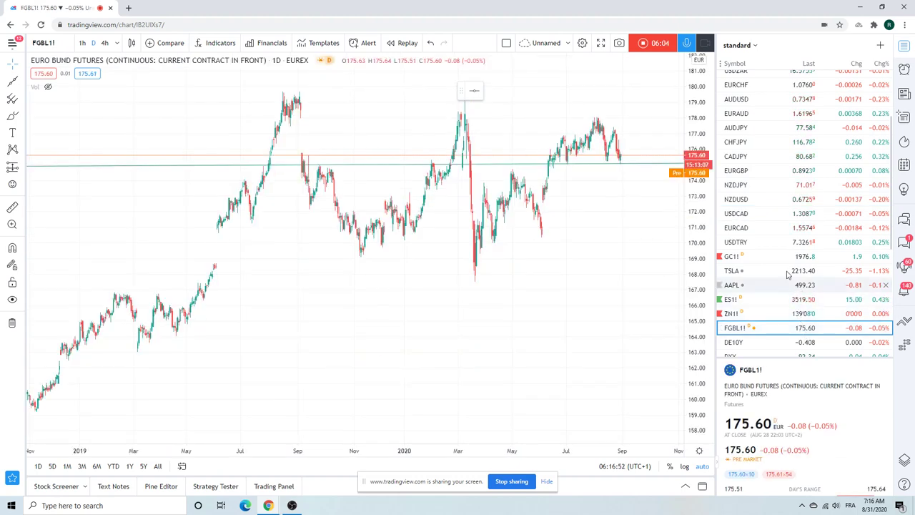
{"action": "scroll", "coordinate": [523, 223], "scroll_direction": "up", "scroll_amount": 5}
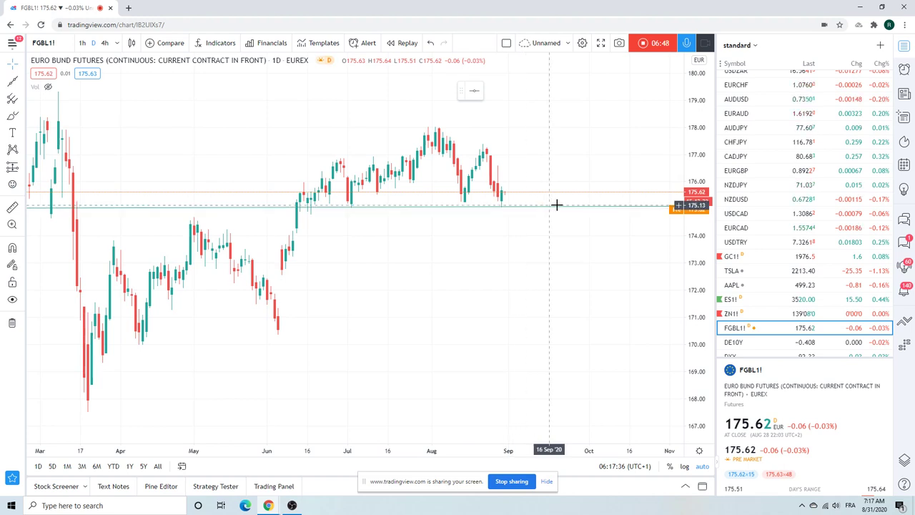
{"action": "scroll", "coordinate": [758, 215], "scroll_direction": "down", "scroll_amount": 5}
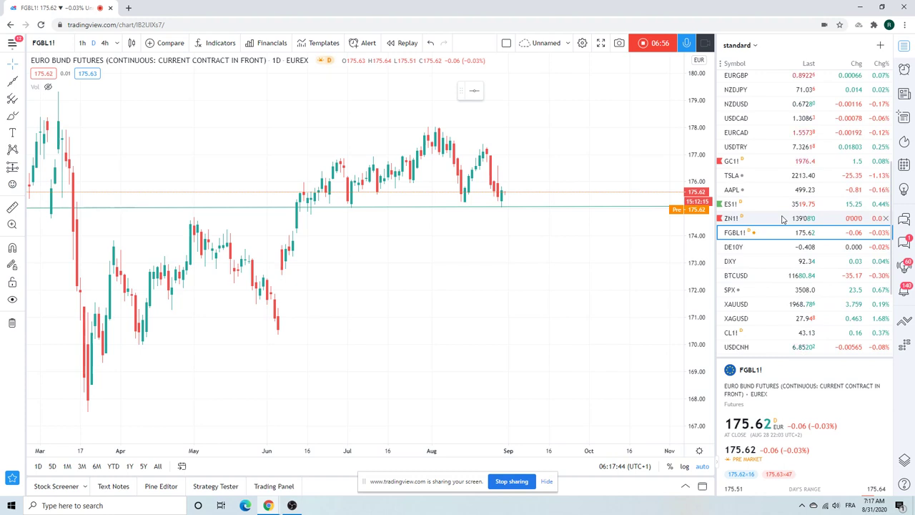
{"action": "scroll", "coordinate": [782, 219], "scroll_direction": "down", "scroll_amount": 2}
{"action": "scroll", "coordinate": [783, 219], "scroll_direction": "down", "scroll_amount": 2}
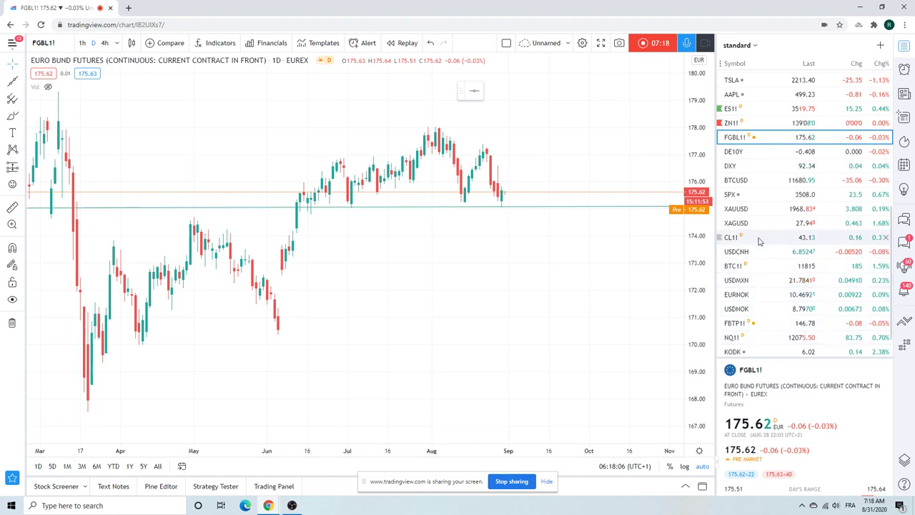
{"action": "left_click", "coordinate": [740, 154]}
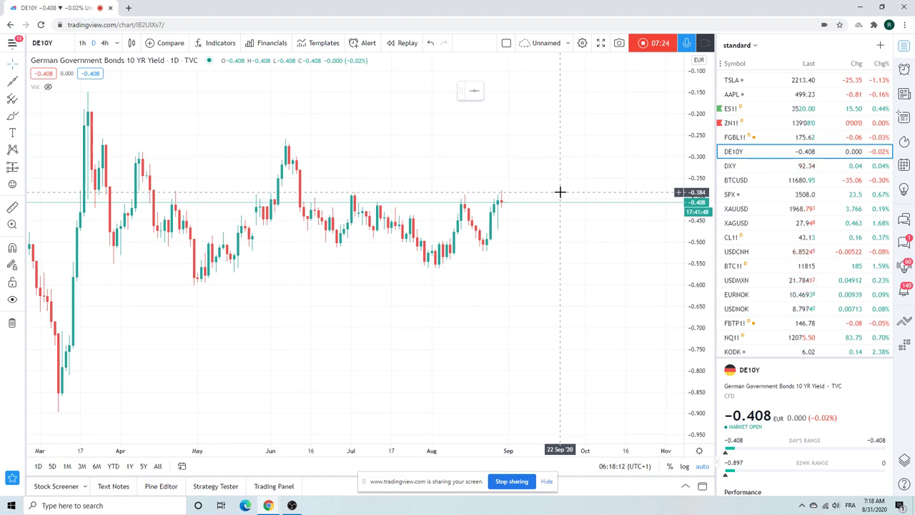
Step: Review the Euro-BTP futures (FBTP1!) chart, then load the T-Bond futures (ZB1!) chart
{"action": "left_click", "coordinate": [766, 324]}
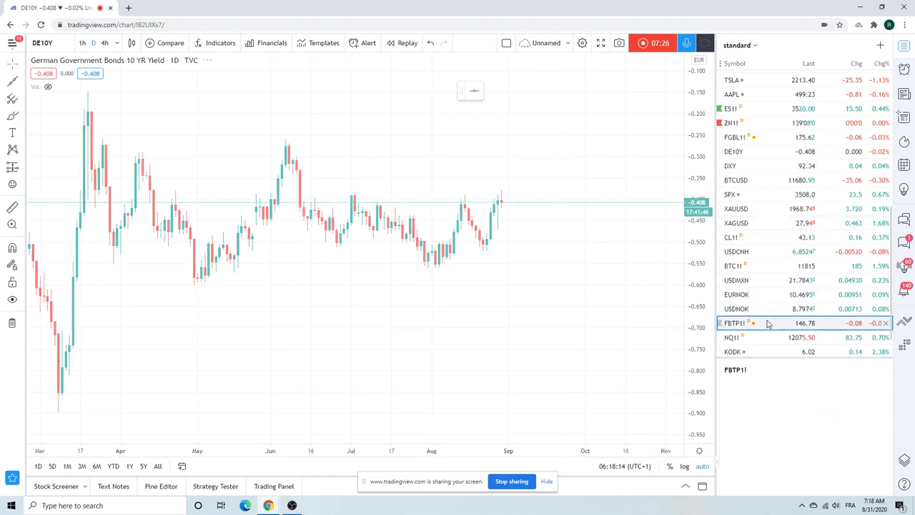
{"action": "scroll", "coordinate": [580, 261], "scroll_direction": "up", "scroll_amount": 1}
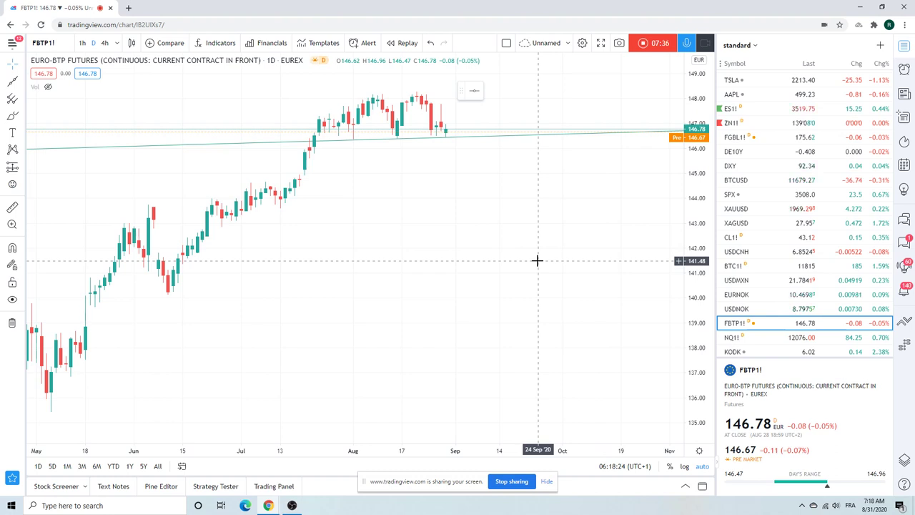
{"action": "scroll", "coordinate": [762, 229], "scroll_direction": "up", "scroll_amount": 2}
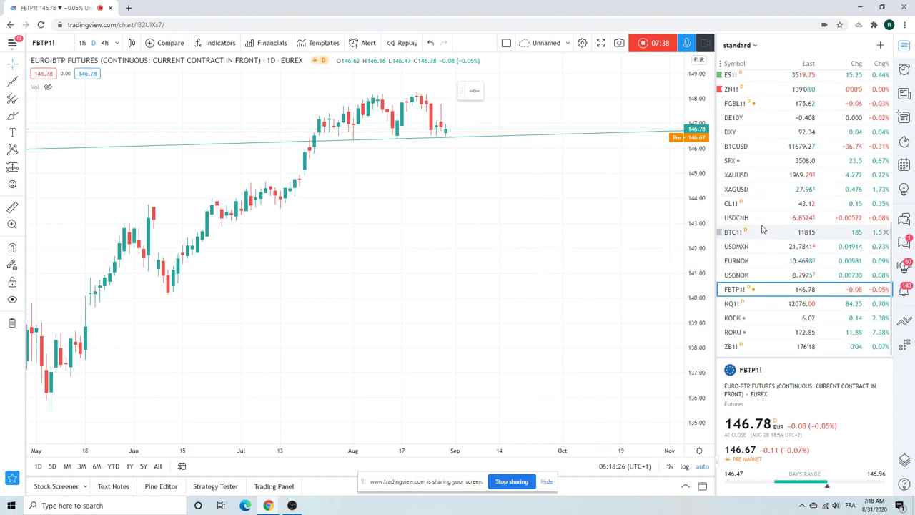
{"action": "scroll", "coordinate": [763, 229], "scroll_direction": "down", "scroll_amount": 3}
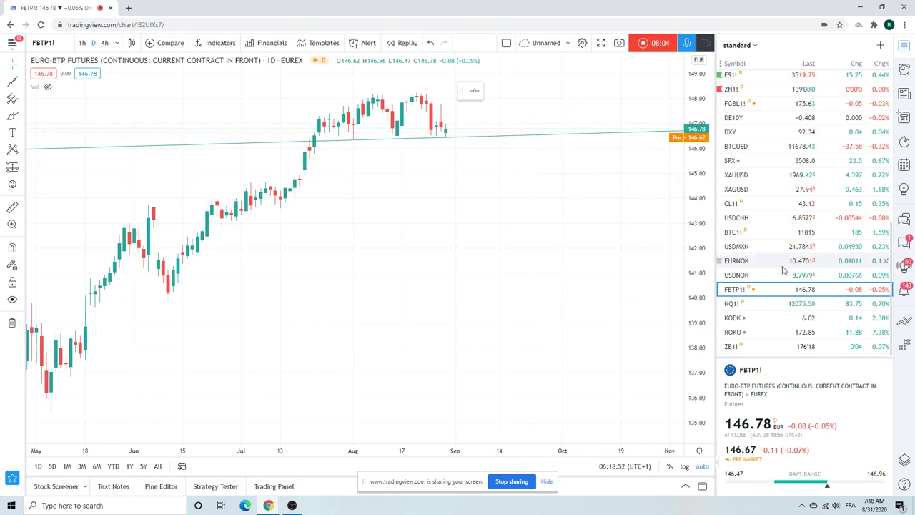
{"action": "scroll", "coordinate": [783, 270], "scroll_direction": "up", "scroll_amount": 6}
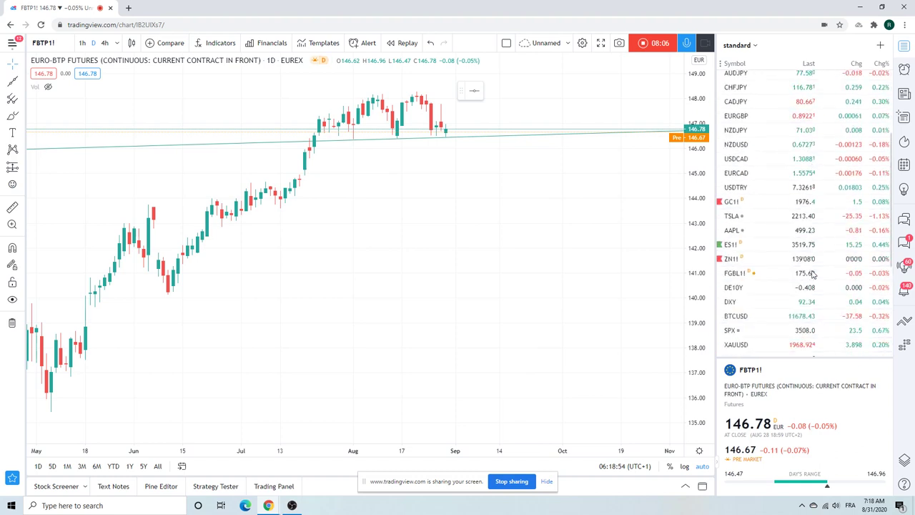
{"action": "scroll", "coordinate": [811, 273], "scroll_direction": "up", "scroll_amount": 5}
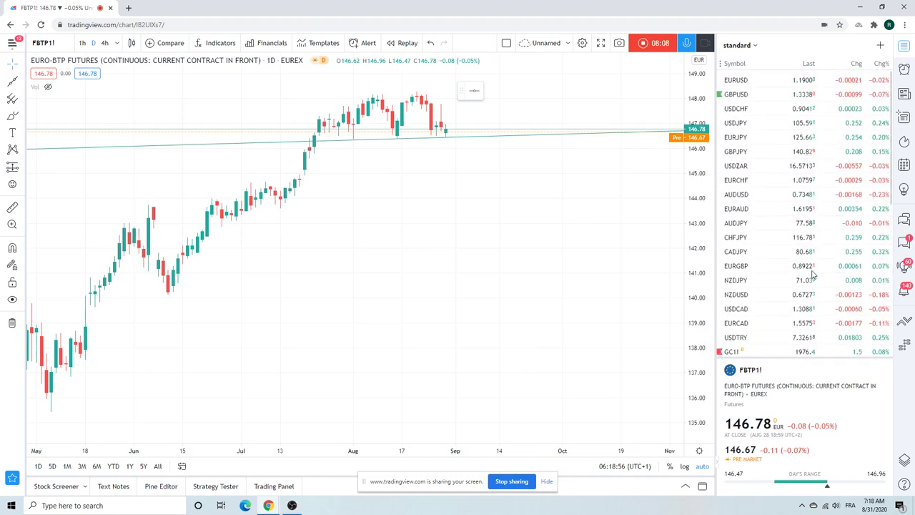
{"action": "scroll", "coordinate": [812, 274], "scroll_direction": "down", "scroll_amount": 7}
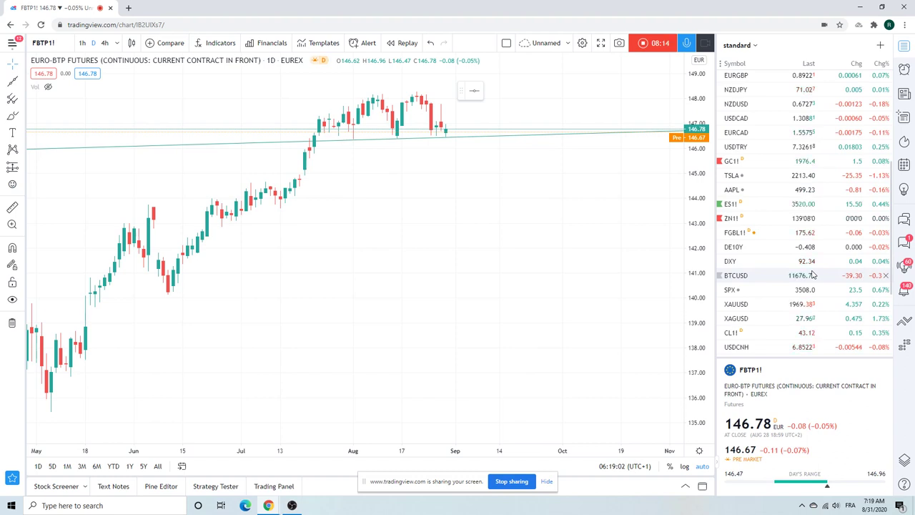
{"action": "scroll", "coordinate": [812, 274], "scroll_direction": "down", "scroll_amount": 3}
{"action": "scroll", "coordinate": [812, 274], "scroll_direction": "down", "scroll_amount": 1}
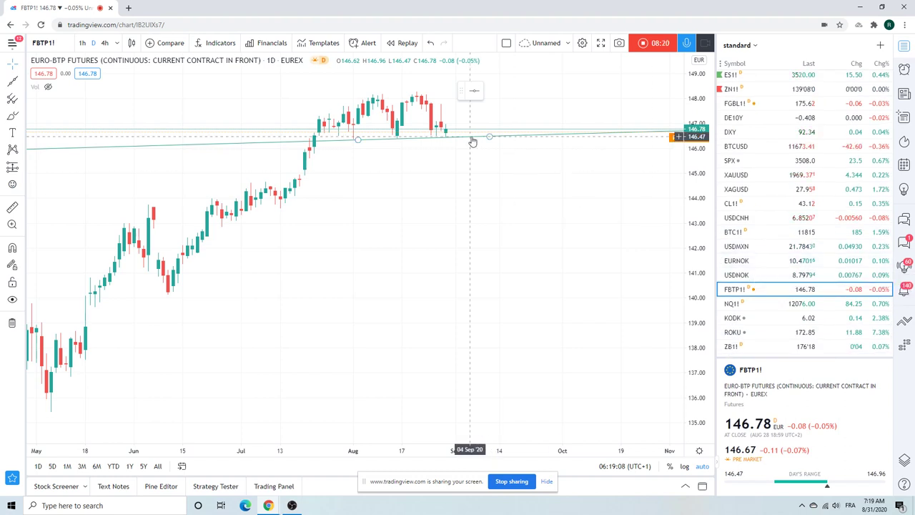
{"action": "left_click", "coordinate": [737, 347]}
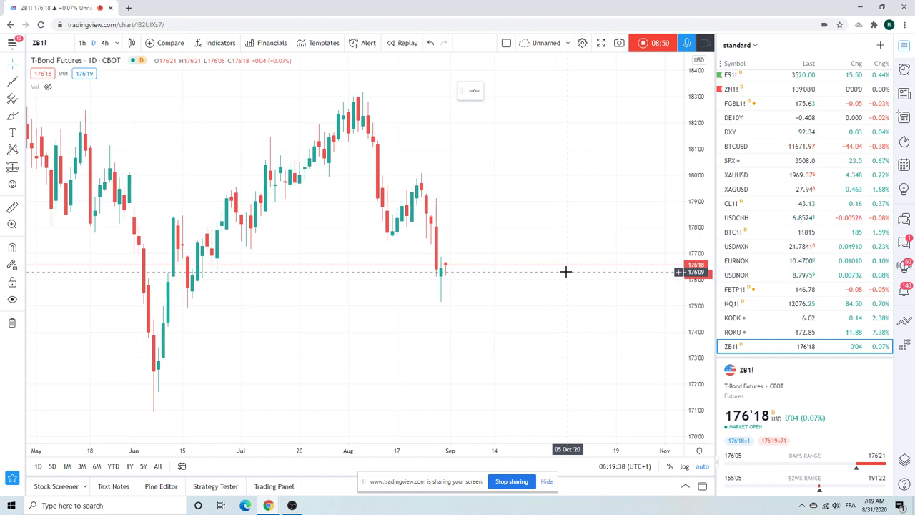
Step: Search for the symbol TXY and load it on the chart
{"action": "left_click", "coordinate": [60, 50]}
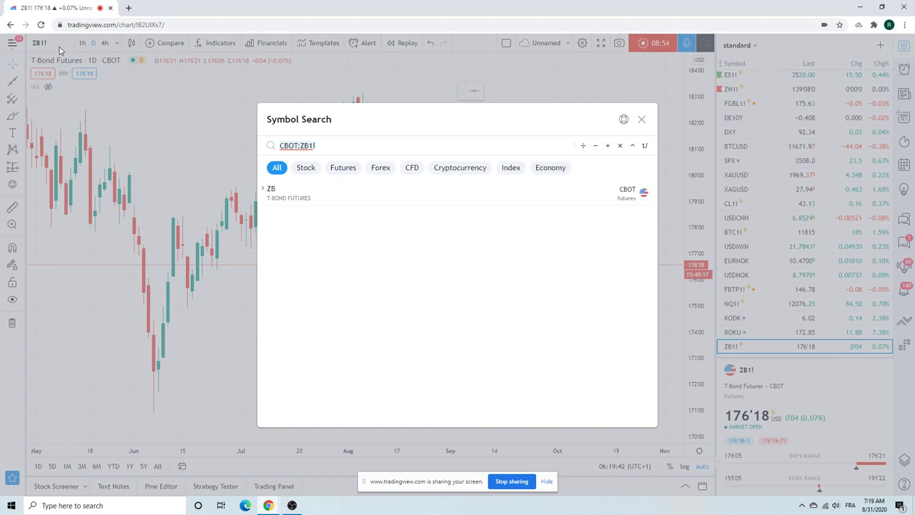
{"action": "type", "text": "TXY"}
{"action": "key", "text": "Return"}
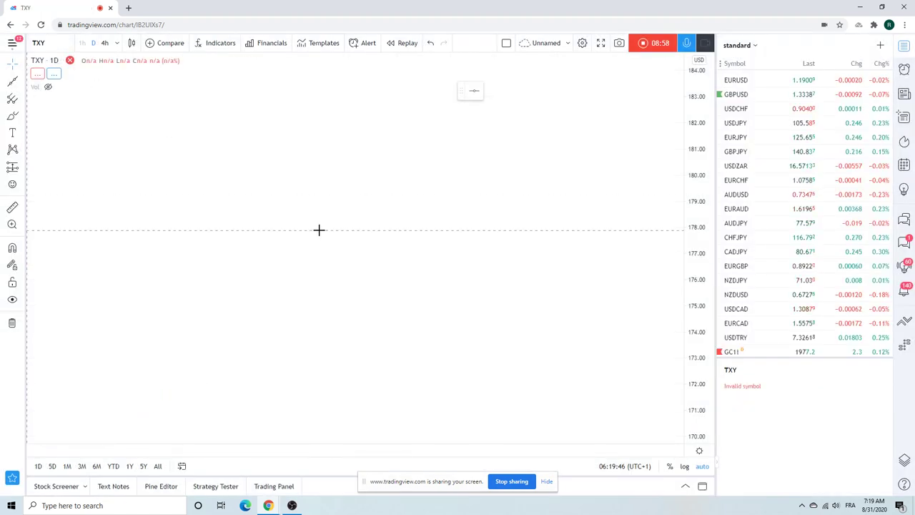
Step: Reopen symbol search and retype the query, trimming it back to T
{"action": "left_click", "coordinate": [53, 43]}
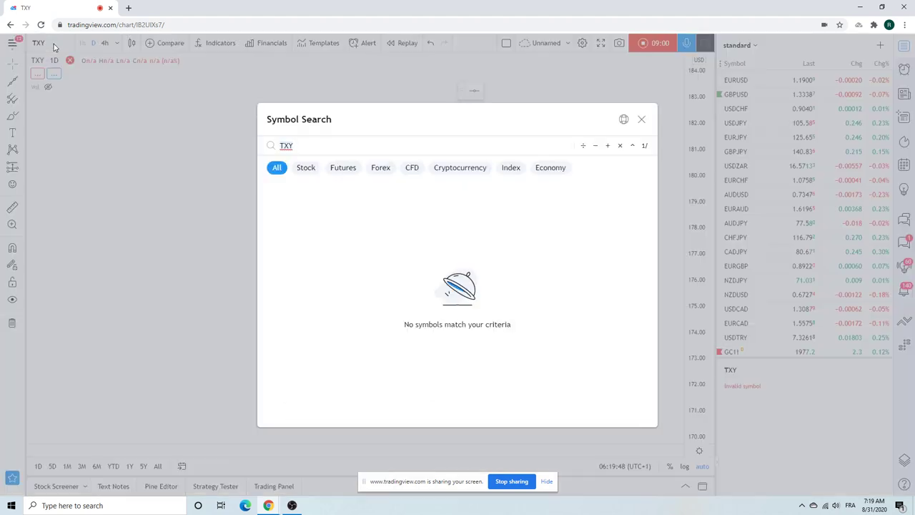
{"action": "key", "text": "BackSpace"}
{"action": "key", "text": "BackSpace"}
{"action": "key", "text": "BackSpace"}
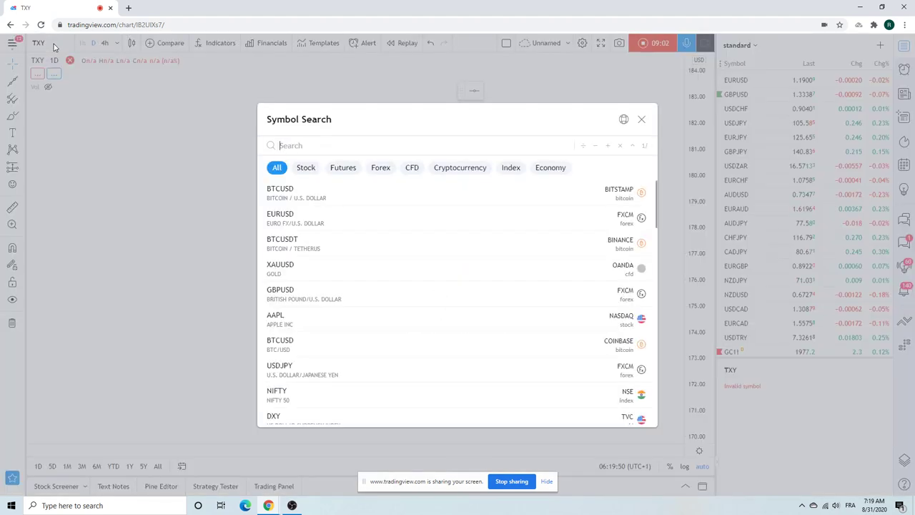
{"action": "type", "text": "TXY"}
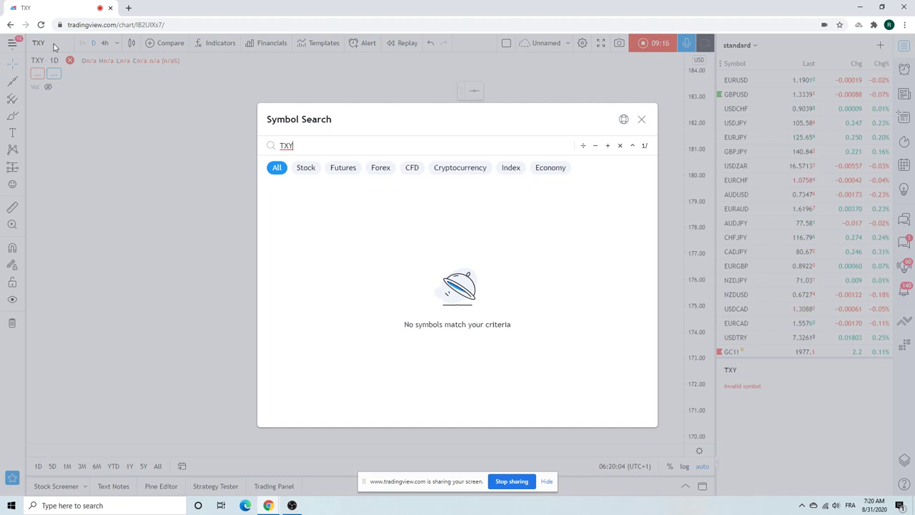
{"action": "key", "text": "BackSpace"}
{"action": "key", "text": "BackSpace"}
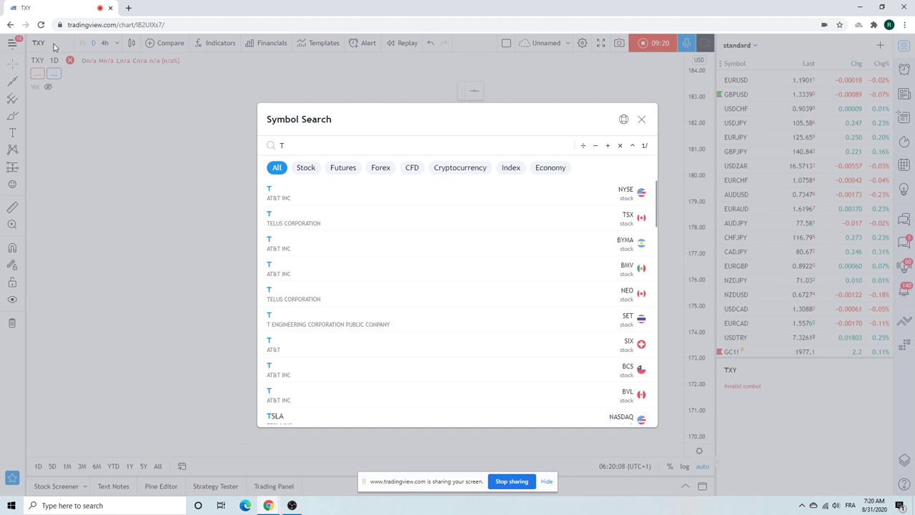
Step: Complete the symbol as TYX, load the 30-year Treasury yield chart, and zoom in
{"action": "type", "text": "YX"}
{"action": "key", "text": "Return"}
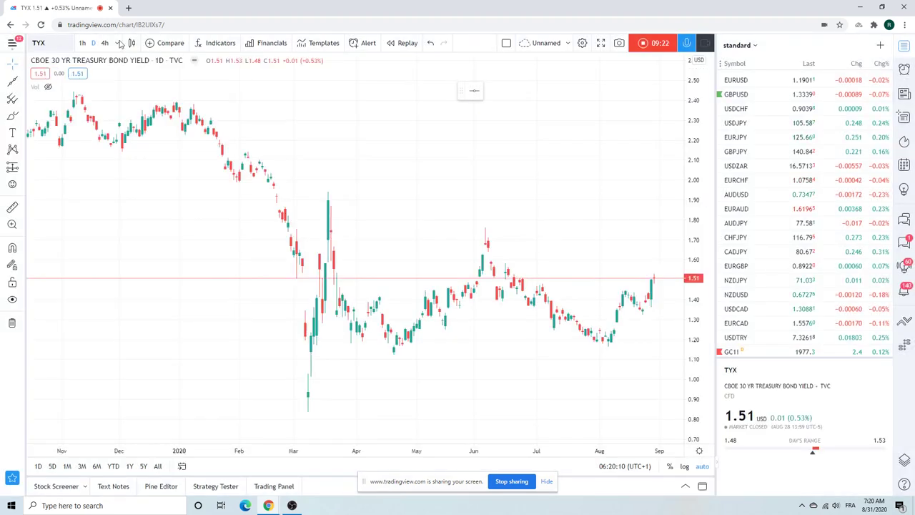
{"action": "scroll", "coordinate": [500, 246], "scroll_direction": "up", "scroll_amount": 3}
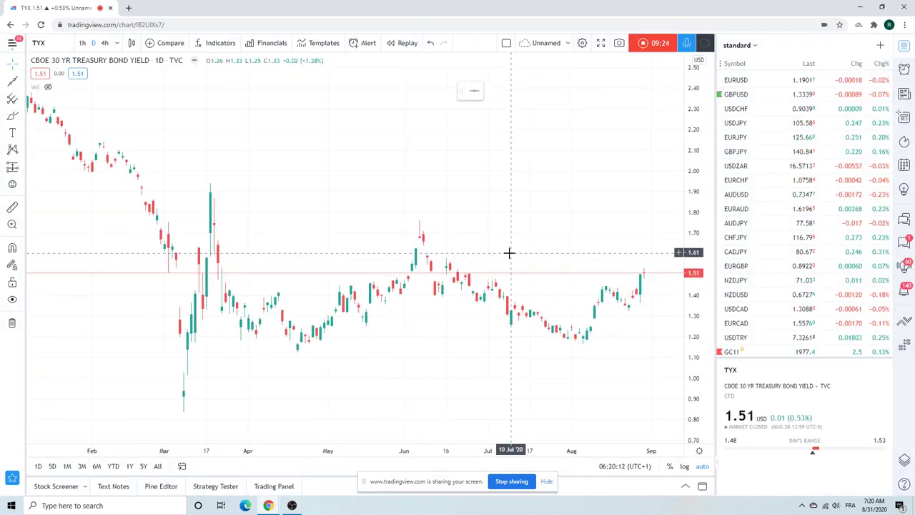